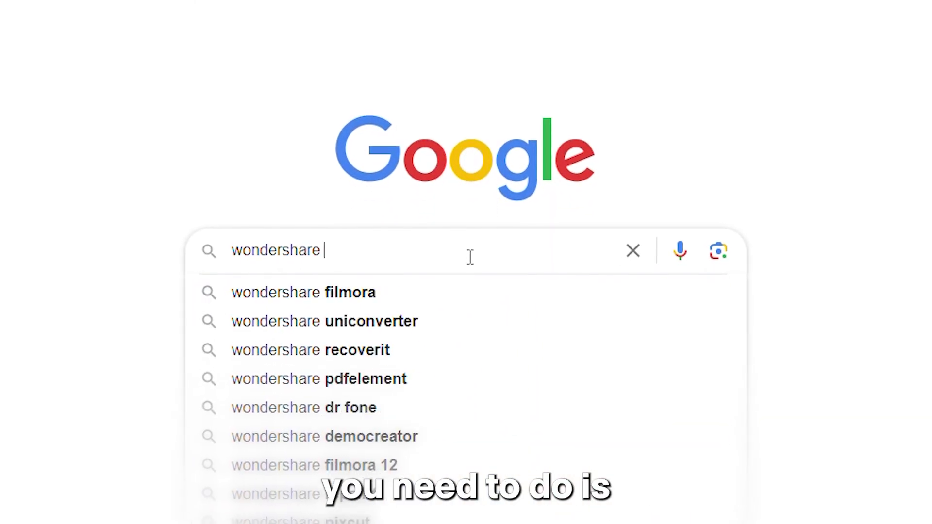
Step: Search Google for 'wondershare democreator'
type("reator")
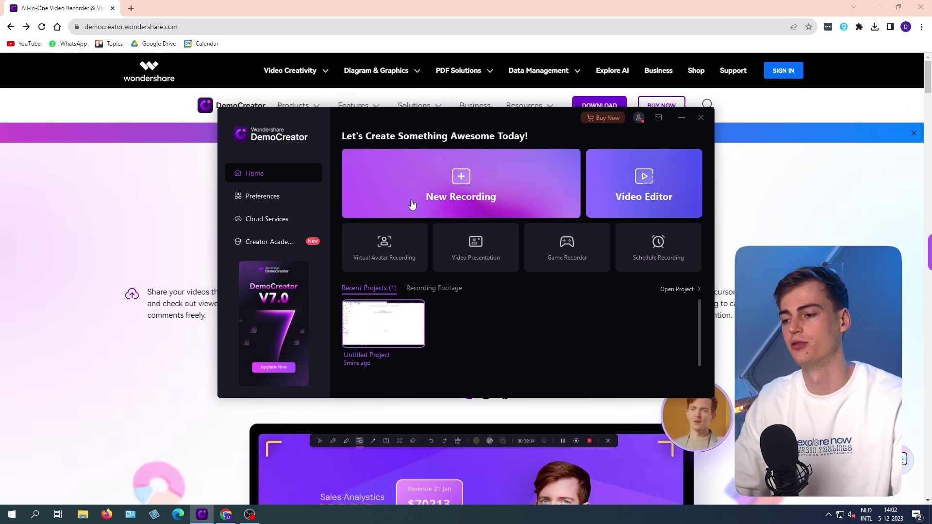
Step: Launch DemoCreator from the taskbar and choose New Recording on the home screen
left_click(248, 515)
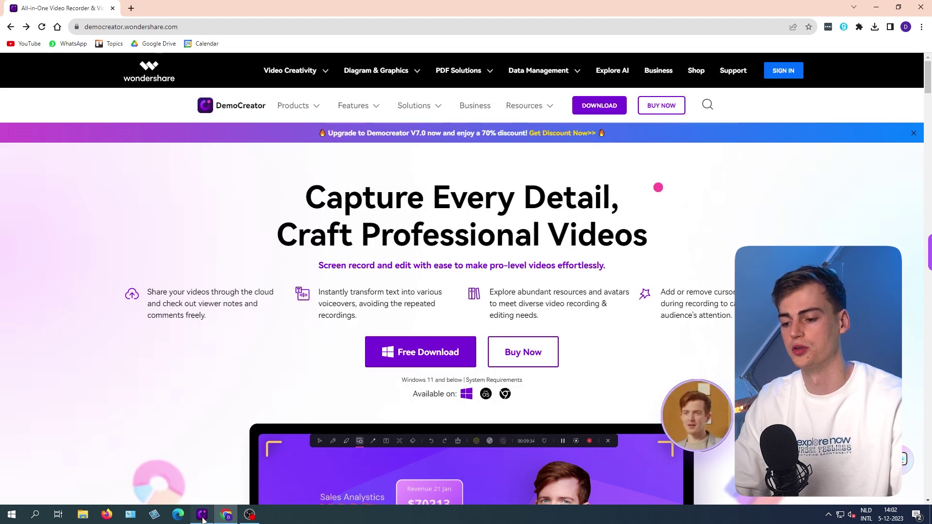
left_click(202, 517)
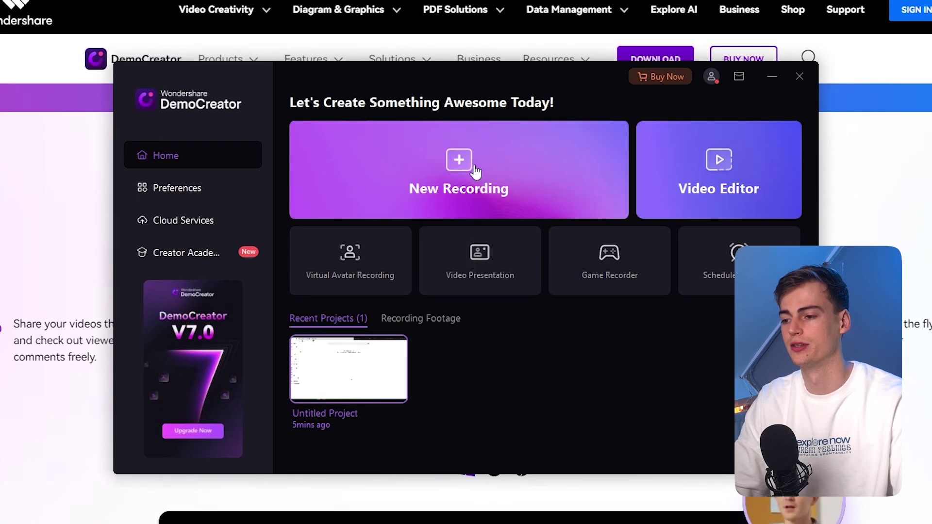
left_click(473, 186)
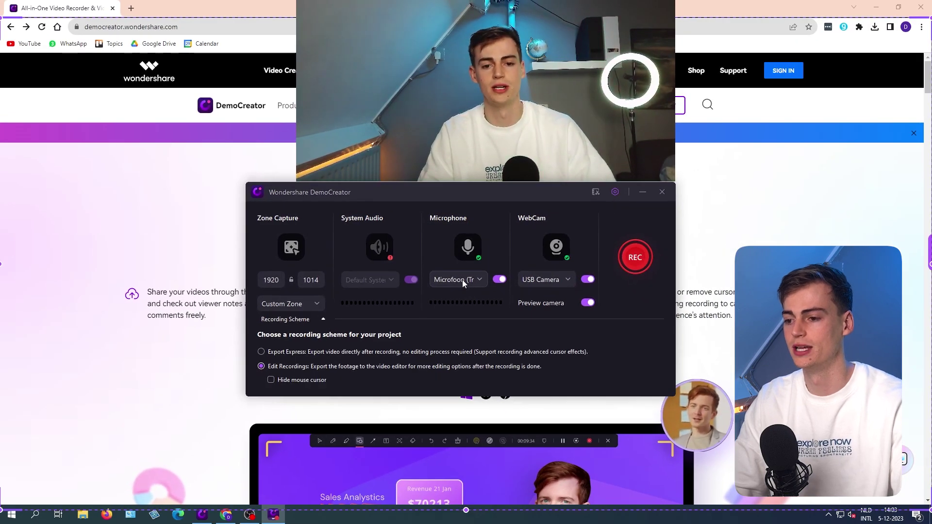
Step: Set the webcam to None and adjust the capture zone height
left_click(540, 279)
left_click(551, 309)
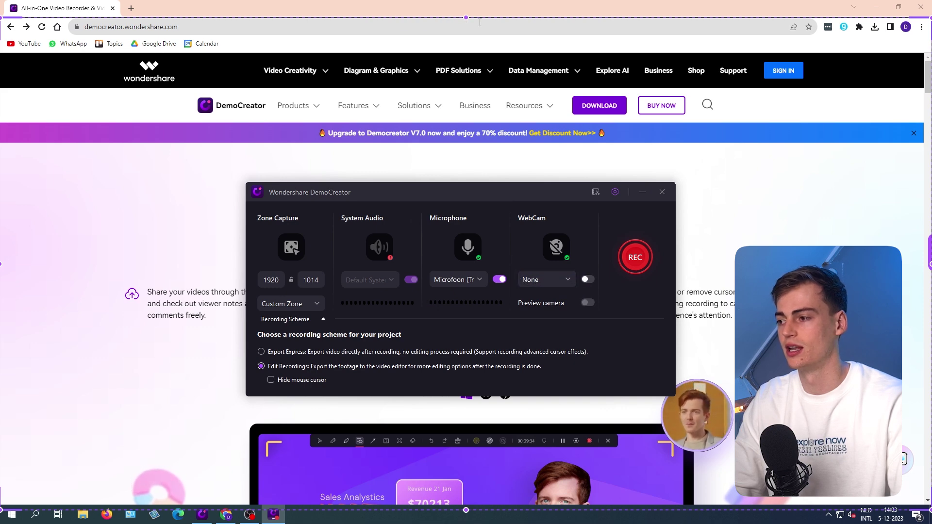
left_click_drag(11, 296, 27, 410)
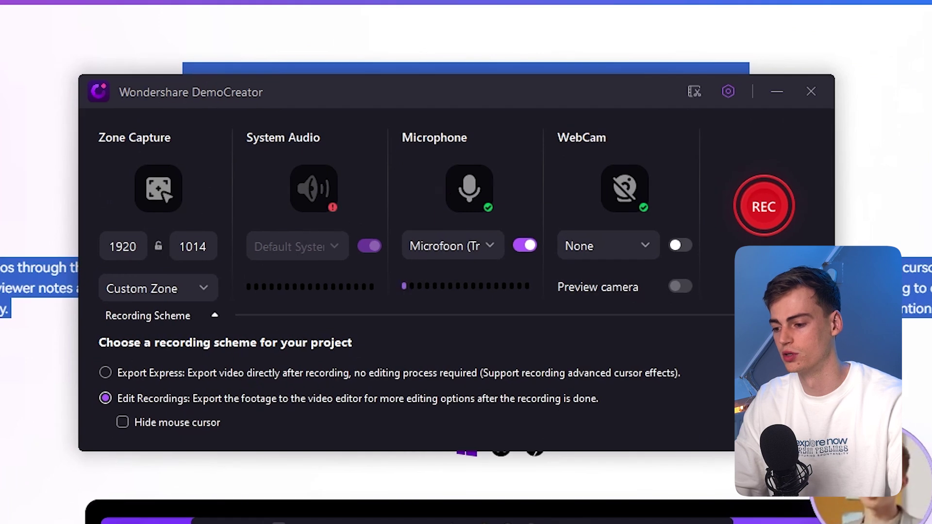
left_click_drag(464, 250, 466, 222)
left_click_drag(465, 173, 464, 228)
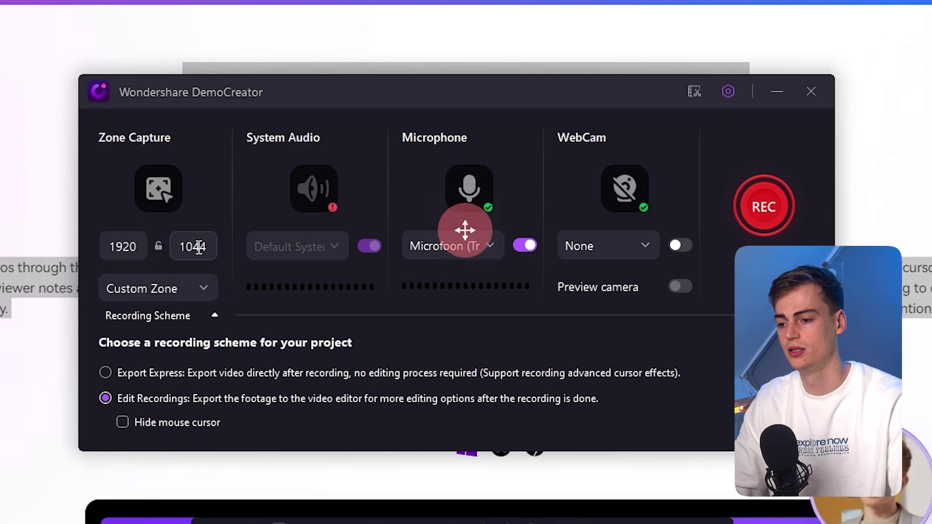
Step: Switch the capture zone to Full screen, then drag its edges to 1920×924
left_click(158, 288)
scroll(171, 467, "down", 1)
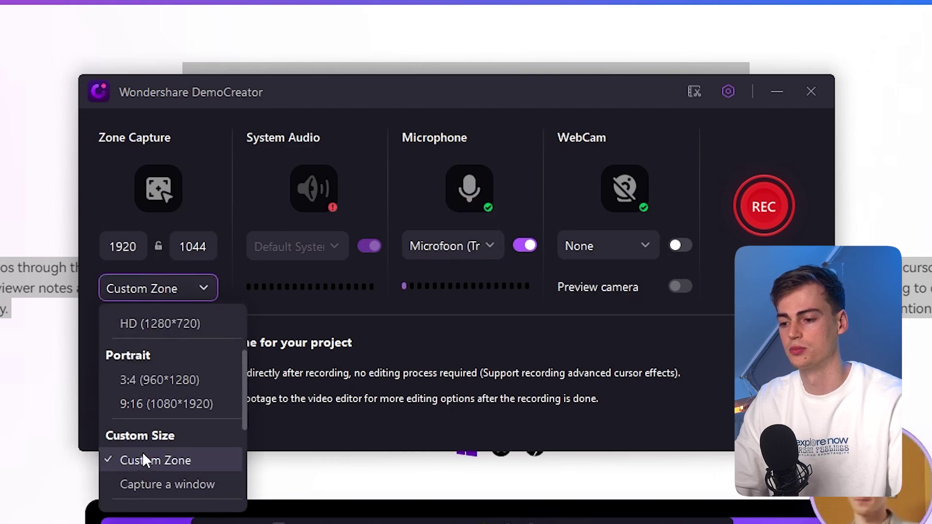
scroll(144, 389, "up", 3)
left_click(147, 359)
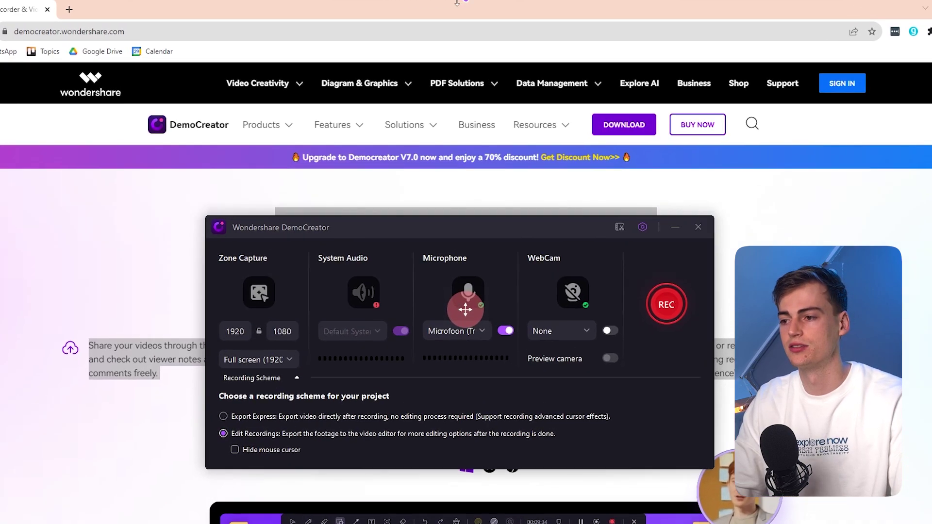
left_click_drag(464, 2, 436, 84)
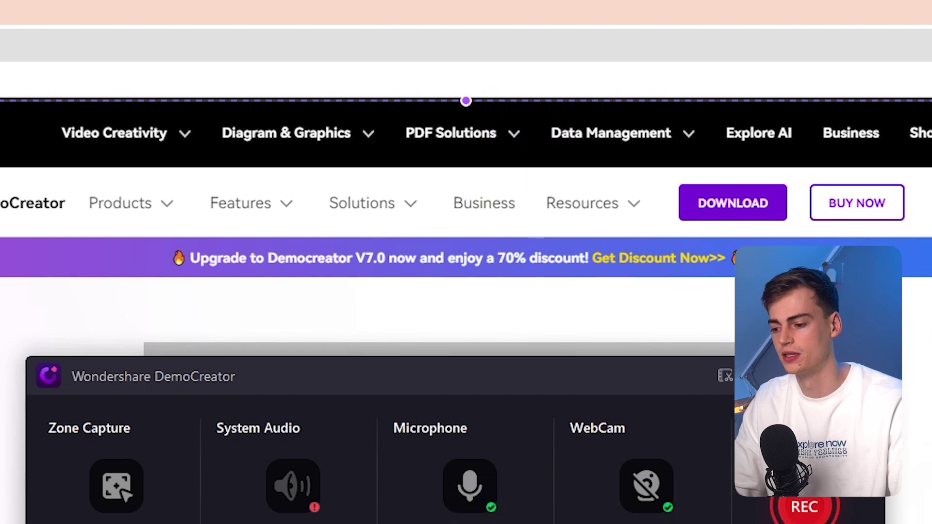
left_click_drag(469, 519, 466, 484)
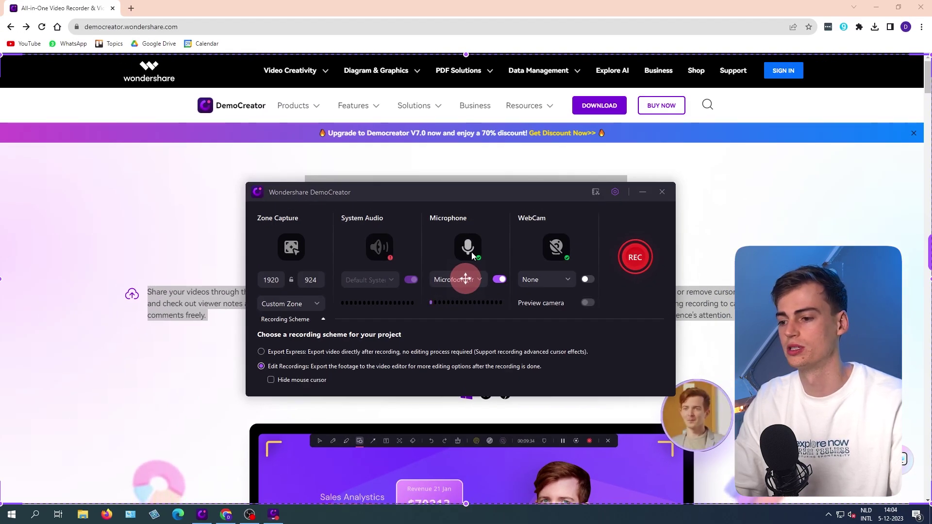
Step: Choose the USB 2.0 microphone and start recording
left_click(442, 282)
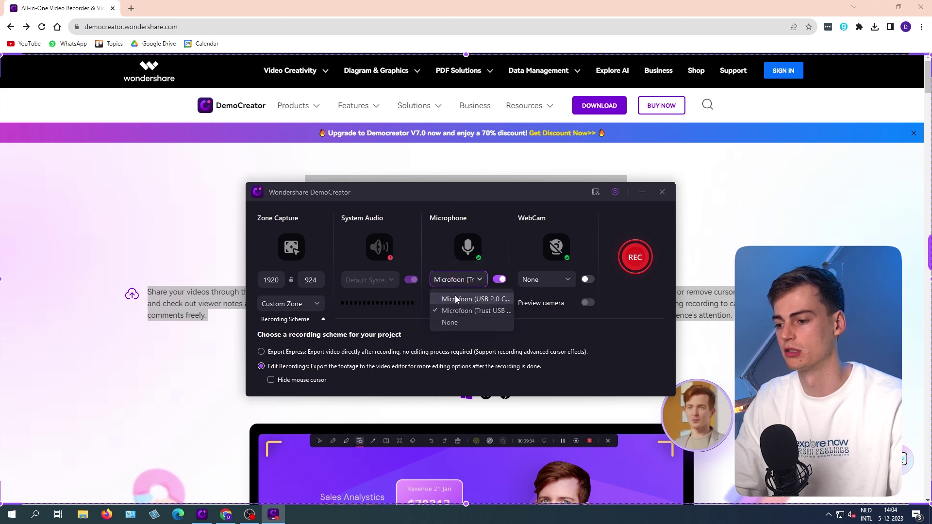
left_click(452, 299)
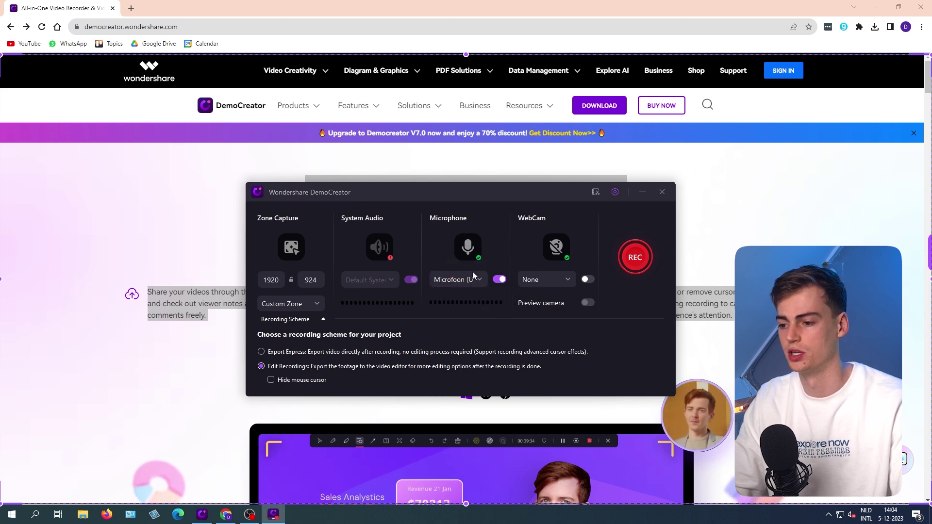
left_click(633, 258)
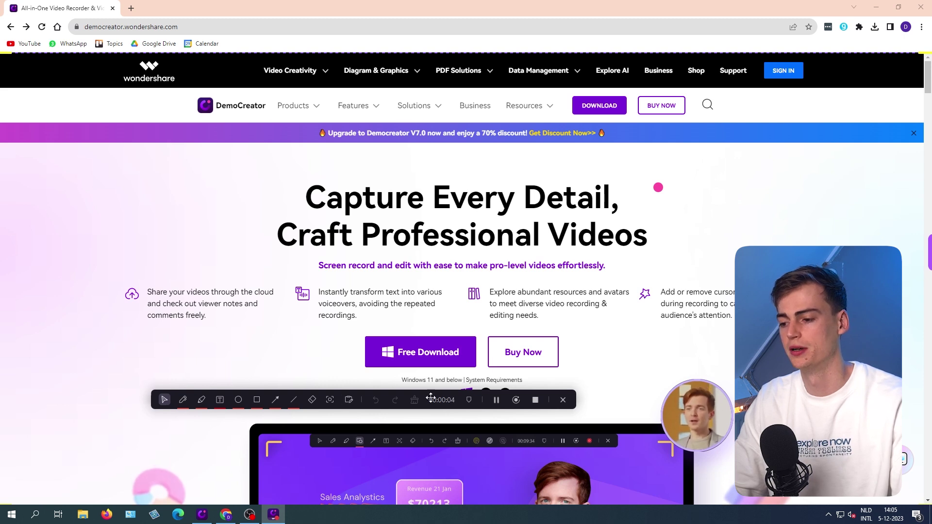
Step: Try a red pen loop and highlighter on the headline, undoing each
left_click_drag(431, 399, 350, 405)
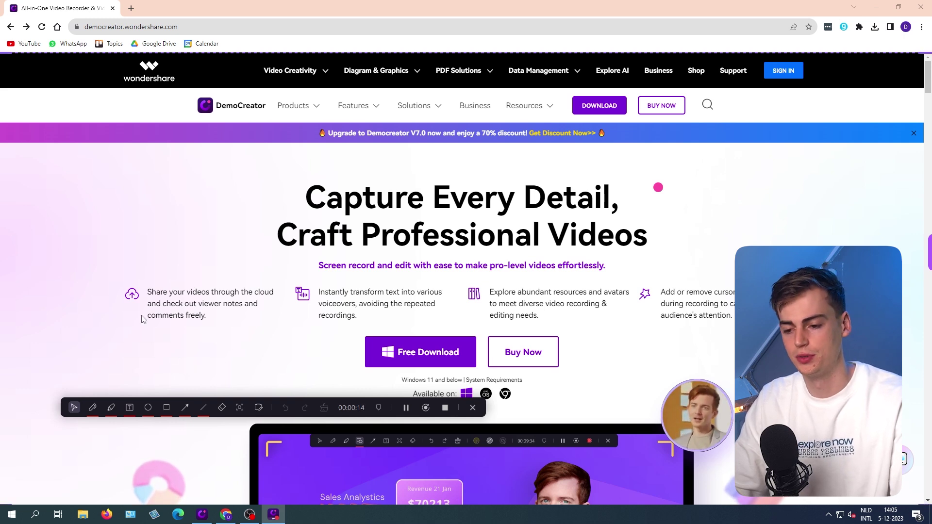
left_click(92, 410)
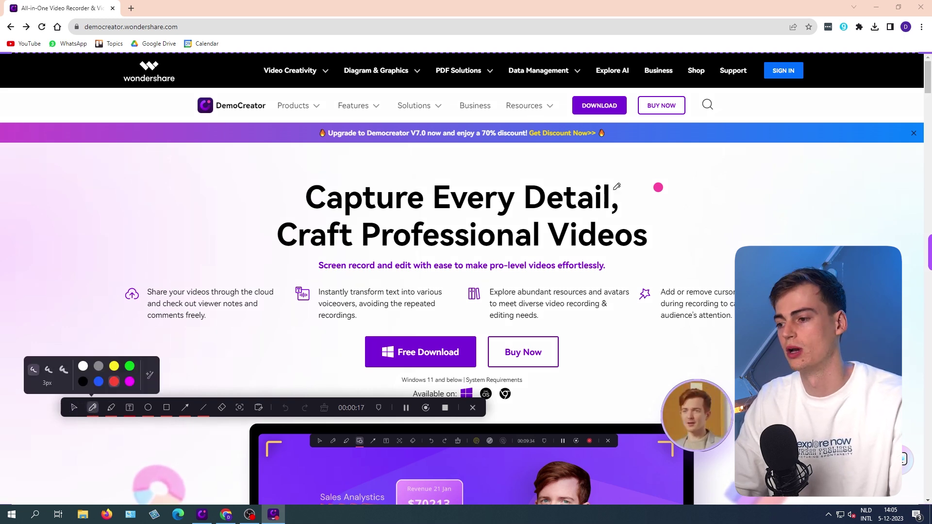
mouse_move(617, 171)
left_mouse_down()
mouse_move(439, 163)
mouse_move(309, 169)
mouse_move(225, 209)
mouse_move(290, 268)
mouse_move(641, 266)
left_mouse_up()
left_click_drag(643, 199, 623, 172)
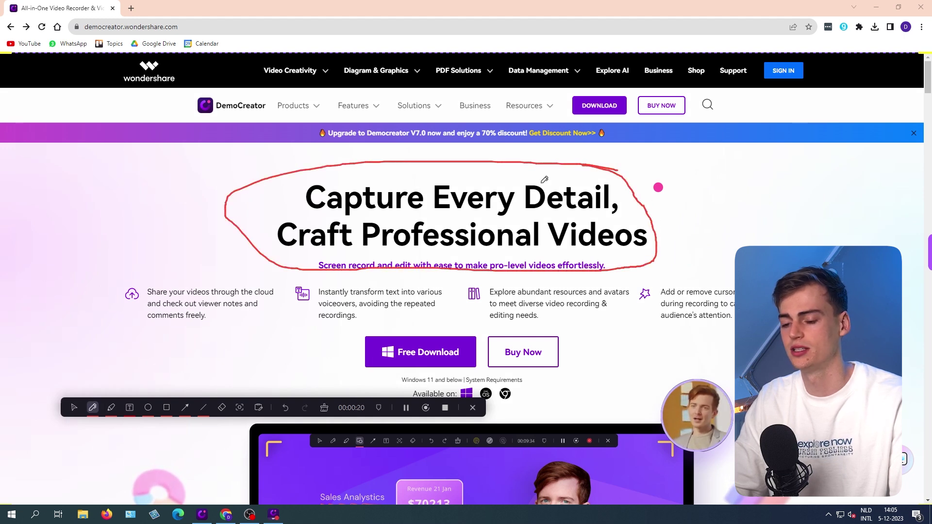
left_click(286, 408)
left_click(111, 407)
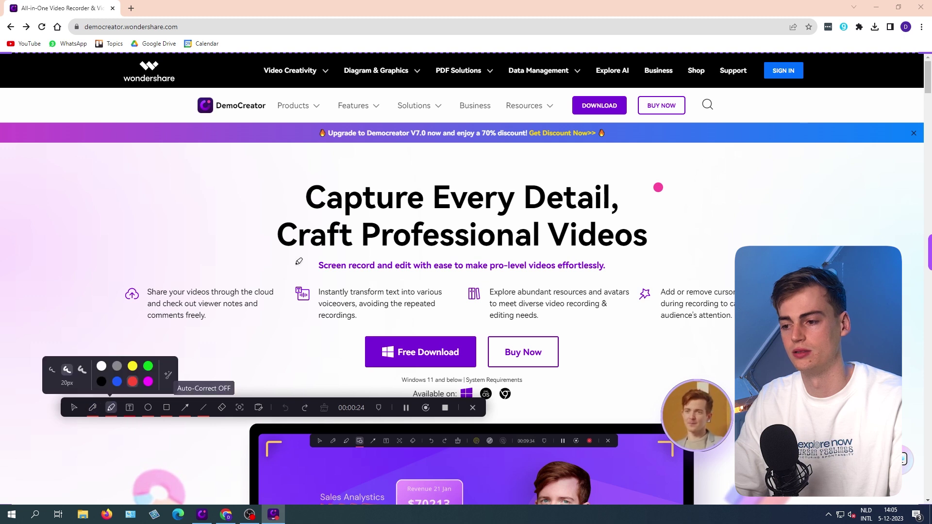
mouse_move(305, 187)
left_mouse_down()
mouse_move(482, 192)
mouse_move(323, 195)
mouse_move(535, 201)
mouse_move(413, 207)
left_mouse_up()
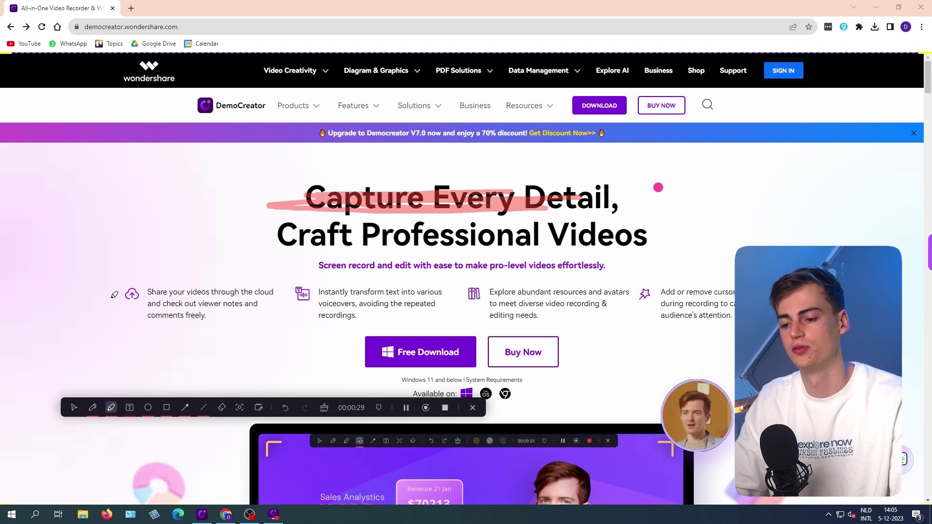
key("ctrl+z")
Step: Place a text box, then frame the 'Capture Every Detail, Craft Professional Videos' headline with a red rectangle
left_click(130, 407)
left_click(136, 188)
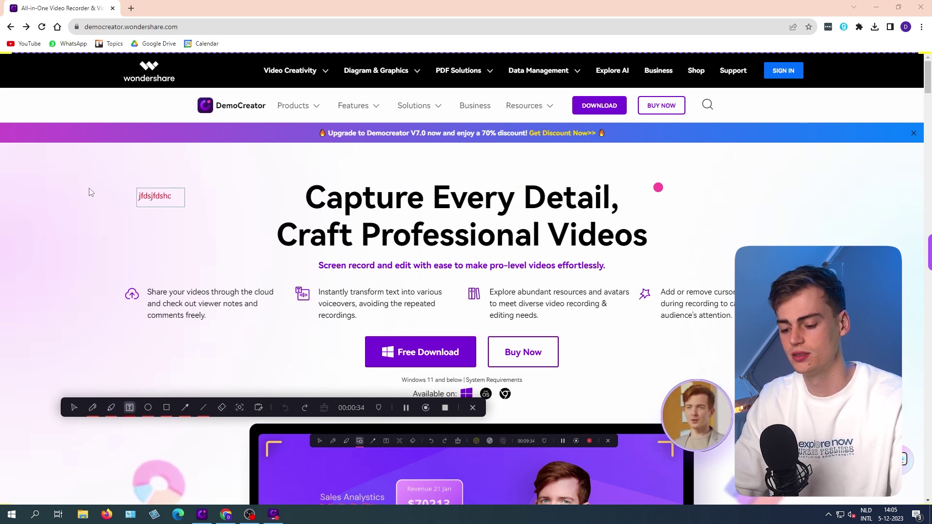
left_click(166, 407)
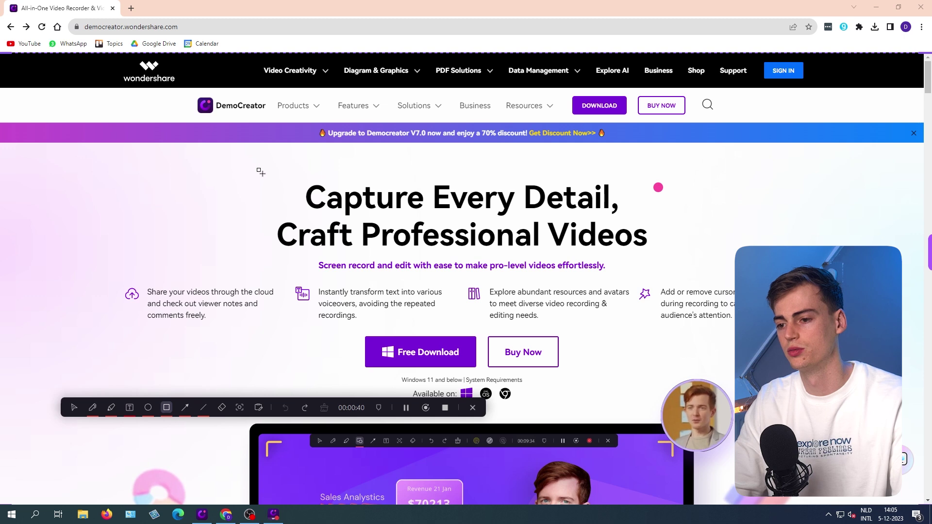
mouse_move(258, 172)
left_mouse_down()
mouse_move(485, 225)
mouse_move(678, 254)
mouse_move(670, 256)
left_mouse_up()
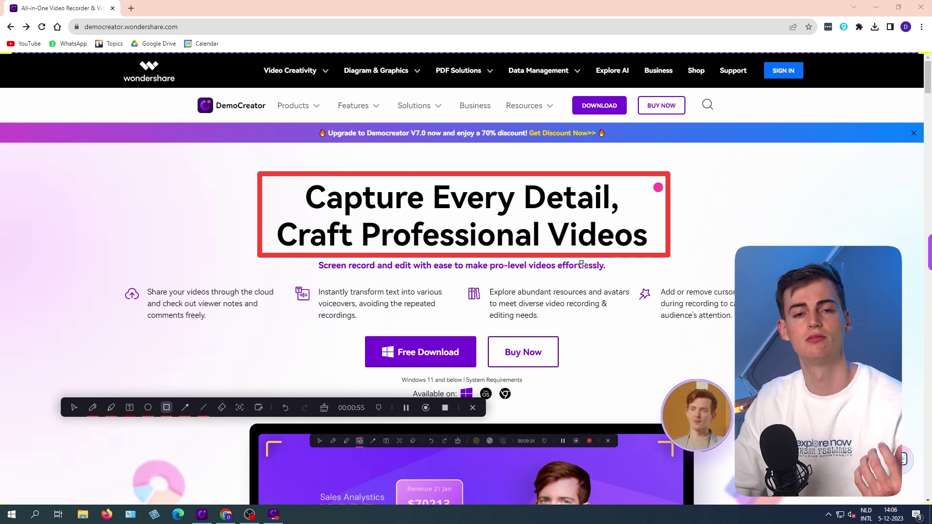
Step: Draw two red arrows on the webpage
left_click(185, 408)
left_click_drag(39, 186, 233, 187)
left_click_drag(142, 282, 134, 284)
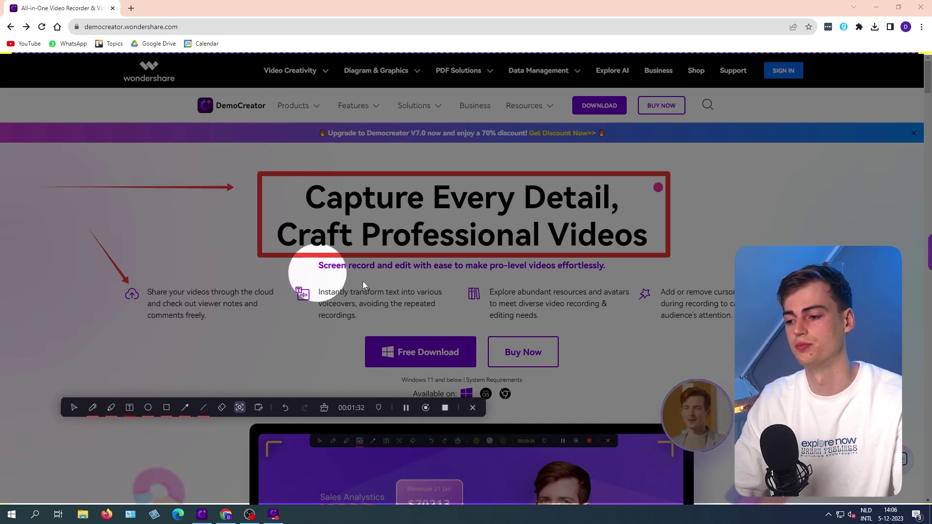
Step: Turn off the spotlight, clear all drawings, and stop the recording
key("Escape")
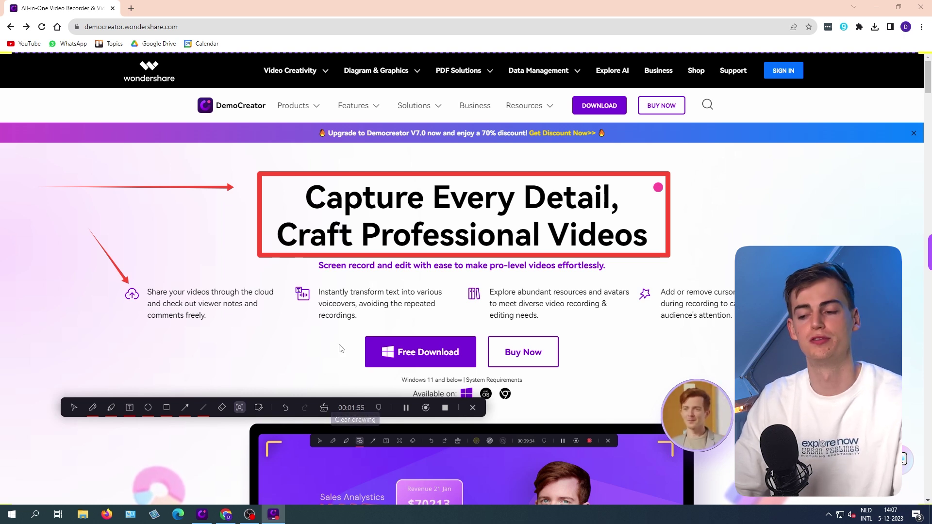
left_click(325, 409)
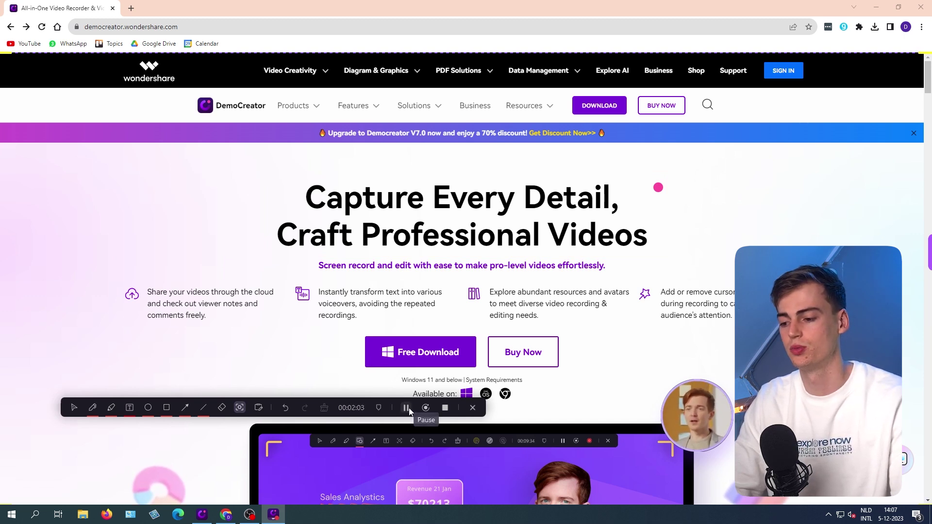
left_click(446, 407)
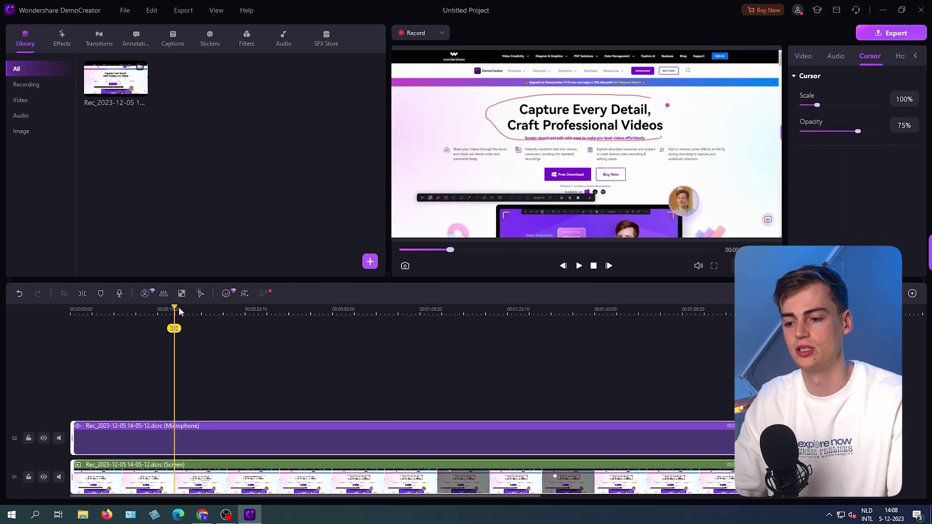
Step: Split both clips twice, delete the middle microphone and screen pieces, and close the gap
left_click(82, 293)
left_click(81, 293)
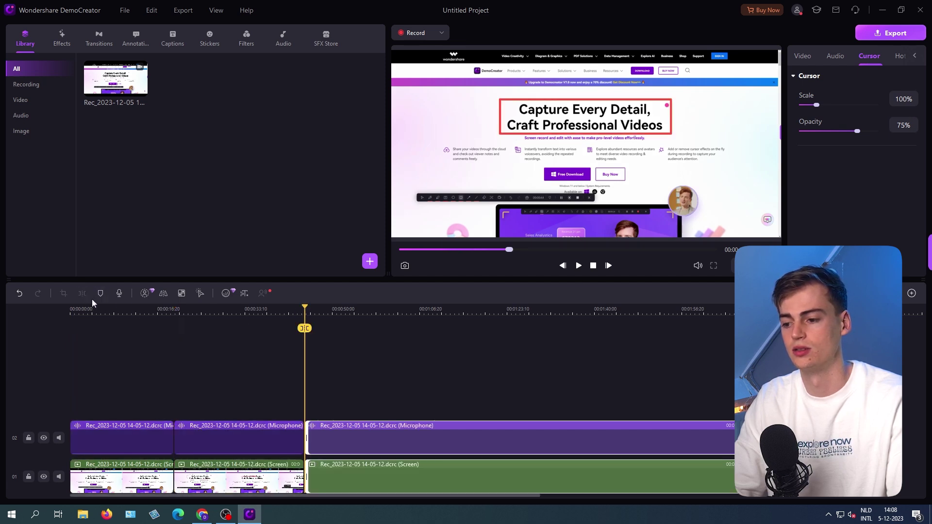
left_click(265, 439)
key("Delete")
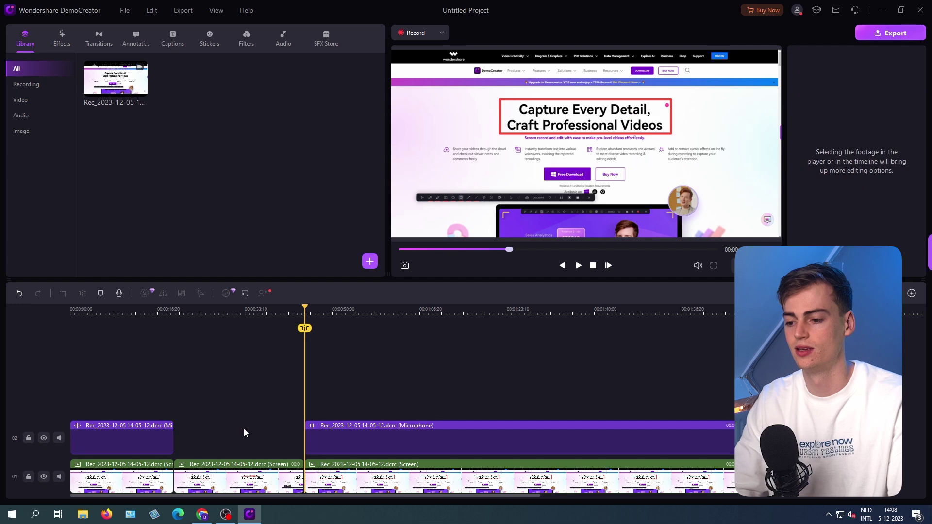
left_click(241, 473)
key("Delete")
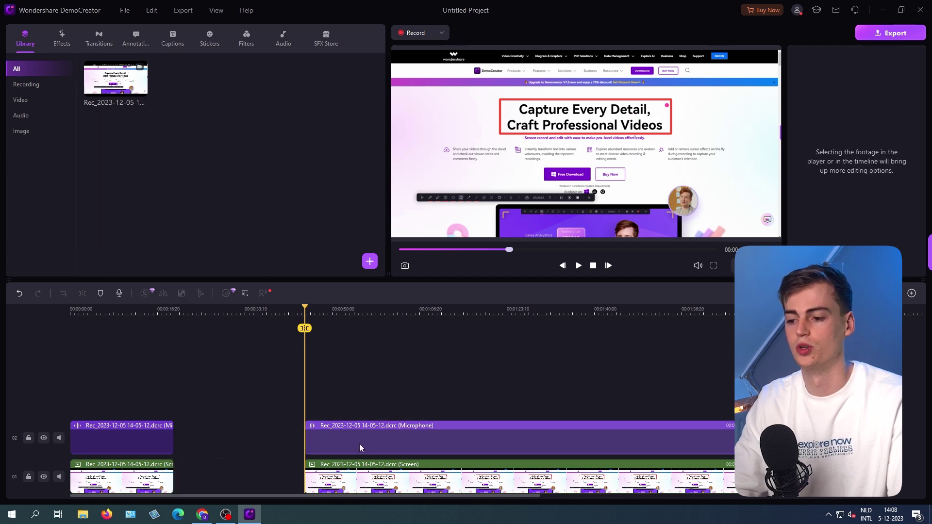
left_click(267, 440)
key("Delete")
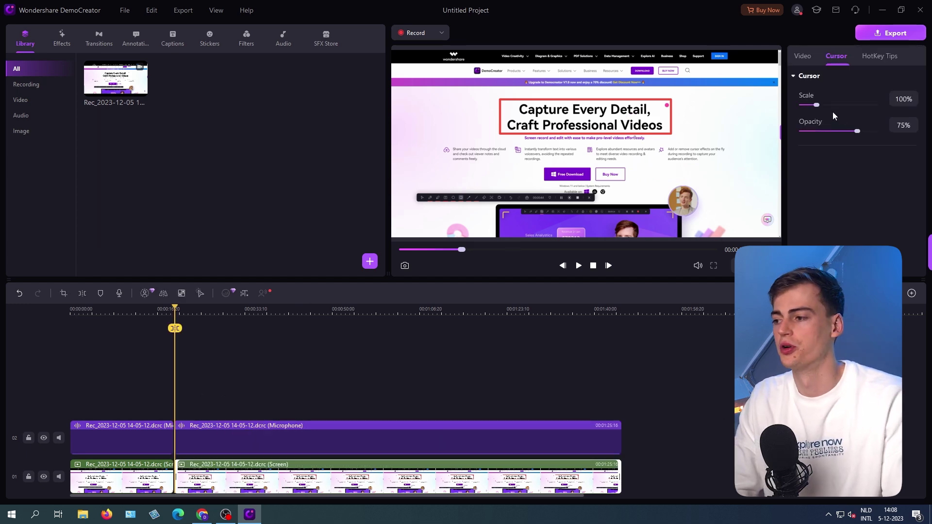
Step: In Cursor properties, set Scale to 500% and Opacity to 90%
left_click(818, 104)
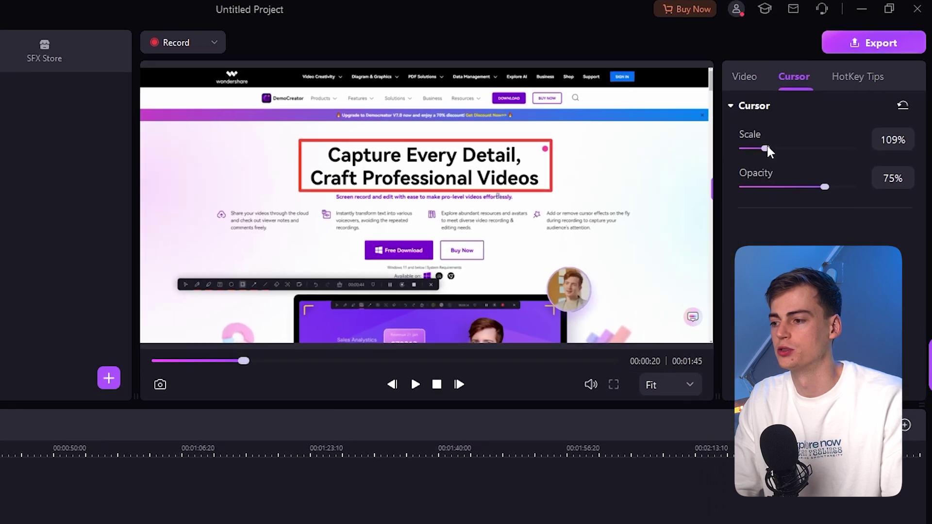
left_click_drag(767, 148, 906, 139)
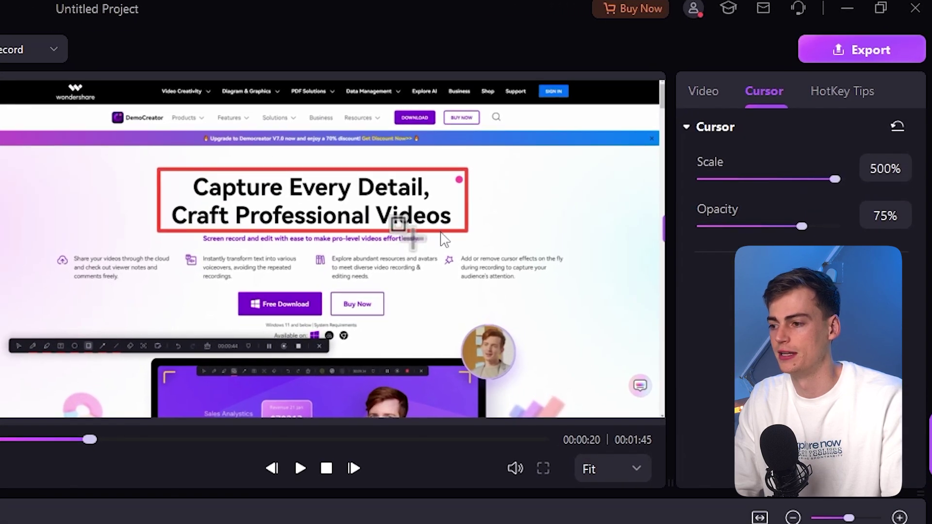
mouse_move(835, 180)
left_mouse_down()
mouse_move(744, 179)
mouse_move(851, 181)
left_mouse_up()
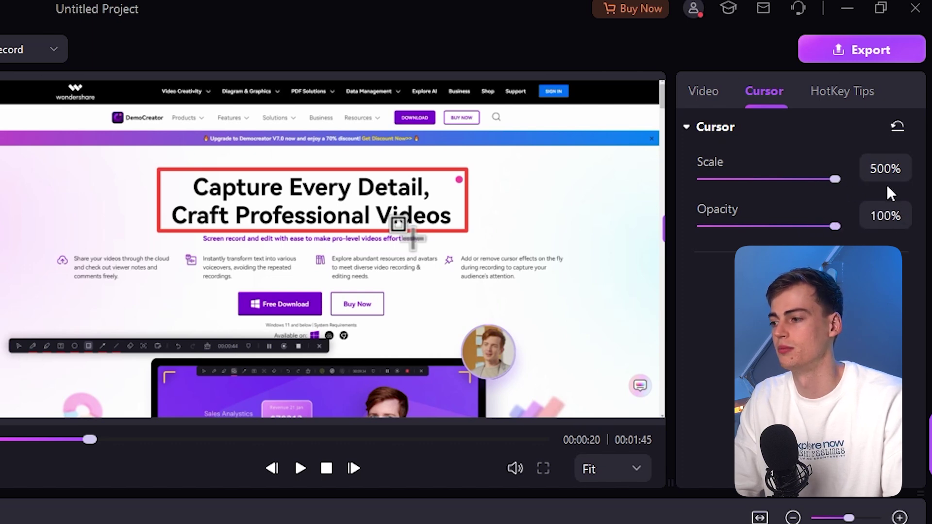
left_click_drag(835, 226, 821, 227)
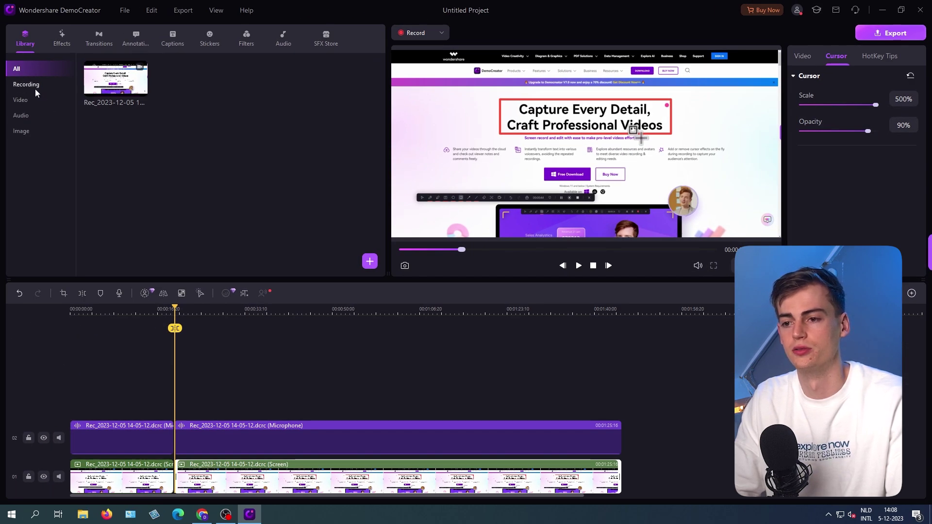
Step: Open the Captions library, deselect the timeline clip, and start Export
left_click(170, 43)
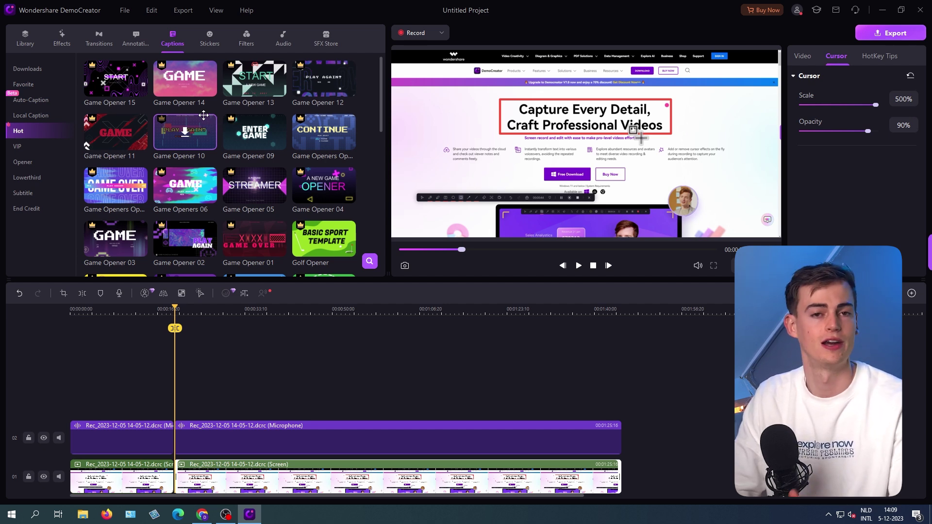
left_click(698, 165)
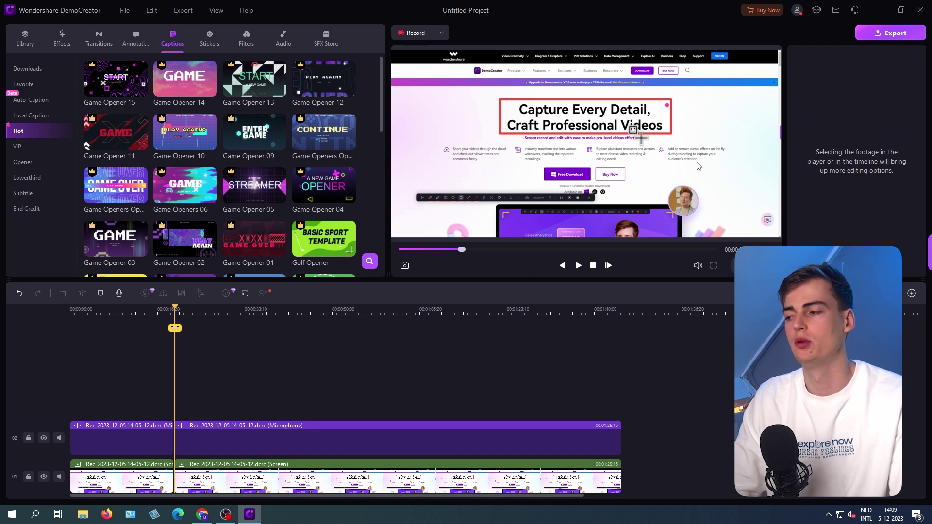
left_click(888, 33)
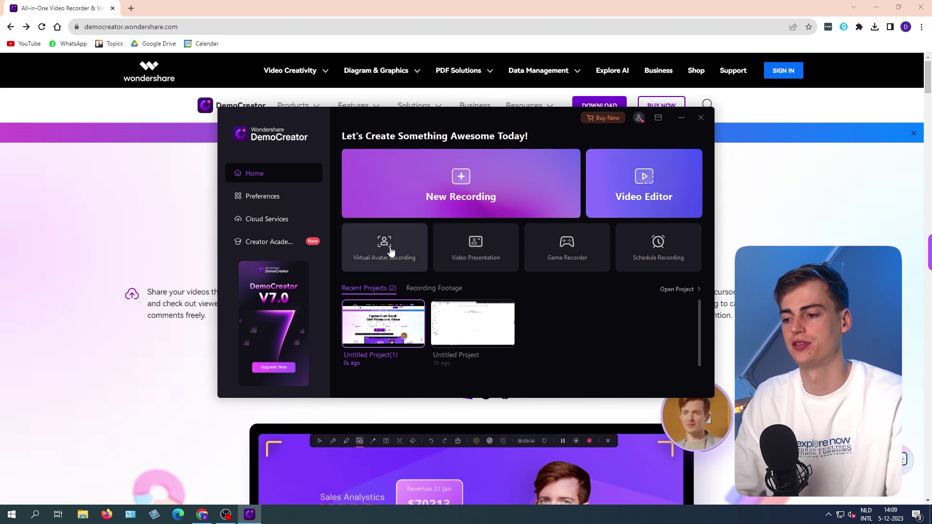
Step: Launch Virtual Avatar Recording and finish Calibration Mode with Done
left_click(390, 250)
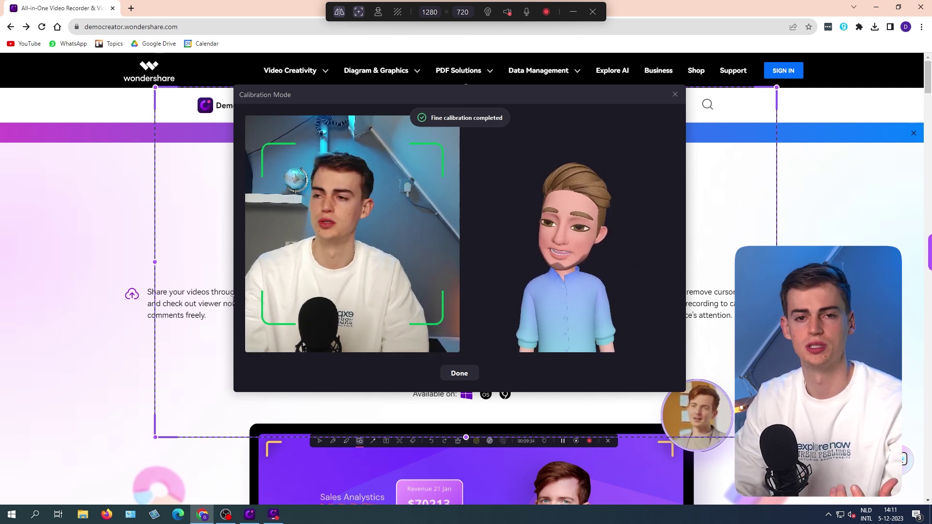
left_click(461, 374)
left_click(460, 377)
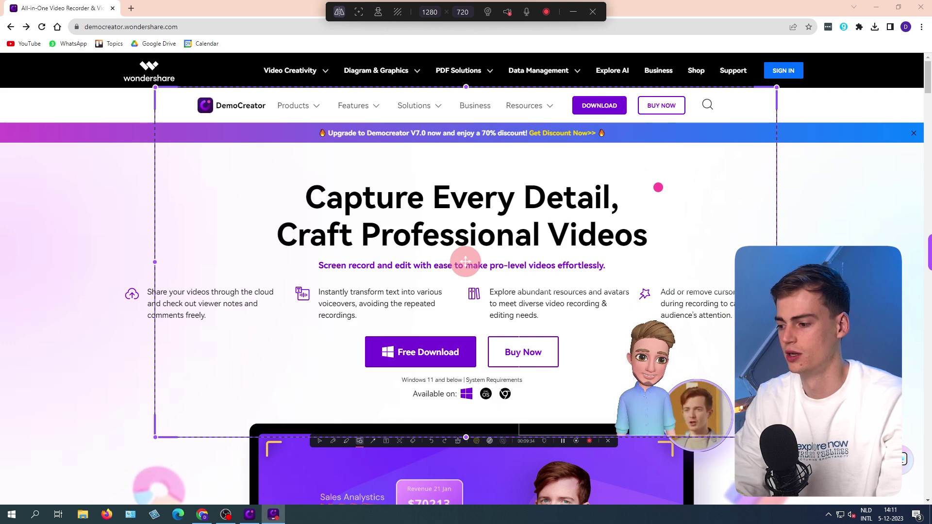
Step: Move the avatar to the lower left, then browse the avatar picker without changing avatar
left_click(651, 340)
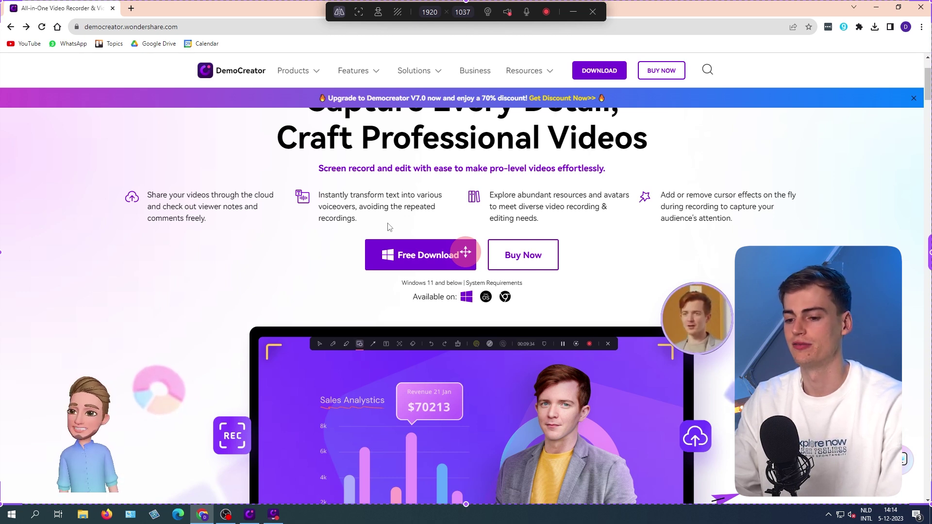
left_click_drag(93, 414, 836, 143)
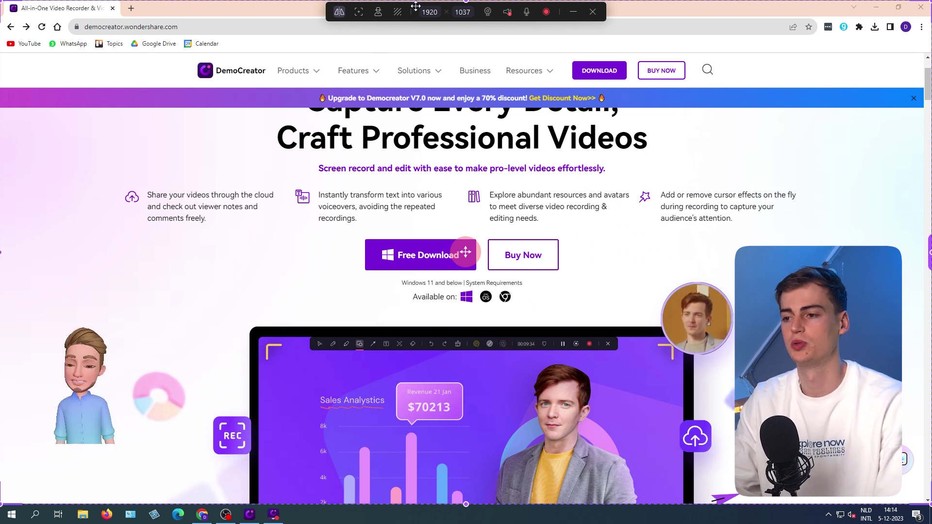
left_click(378, 13)
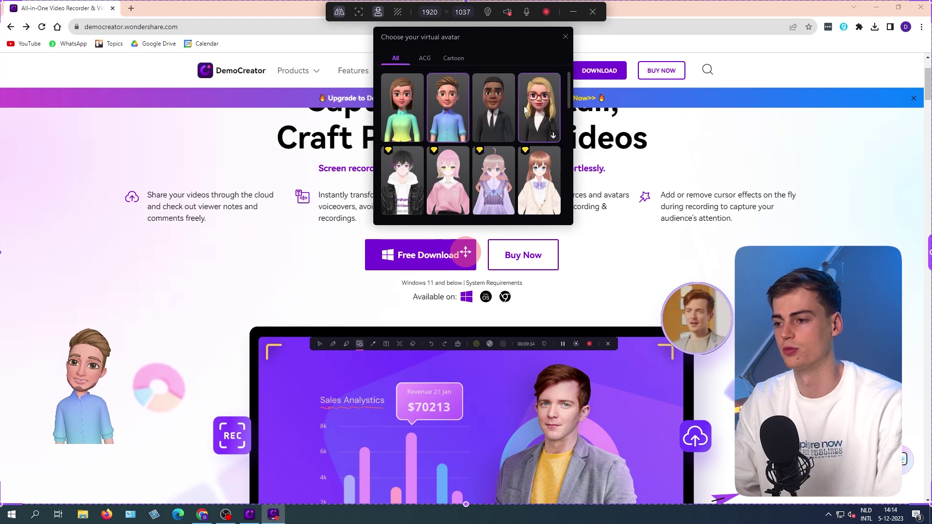
scroll(448, 114, "down", 5)
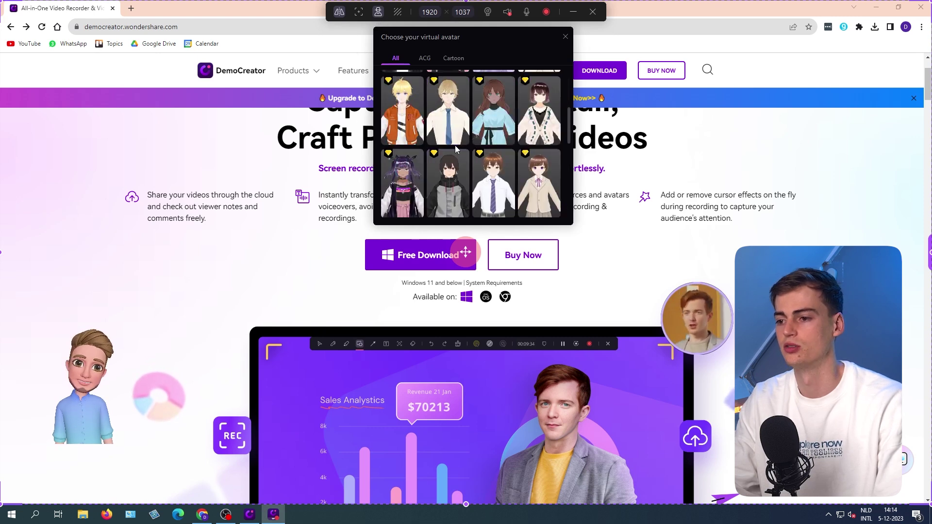
left_click(566, 37)
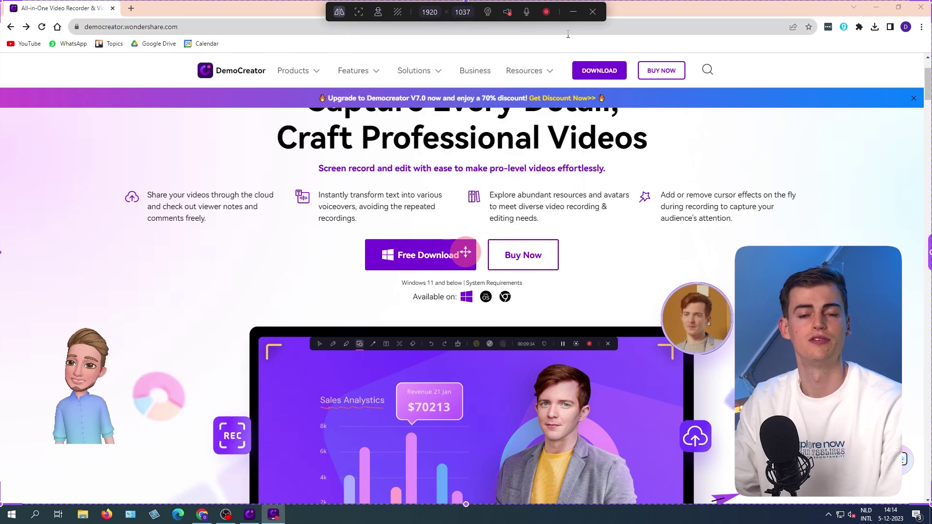